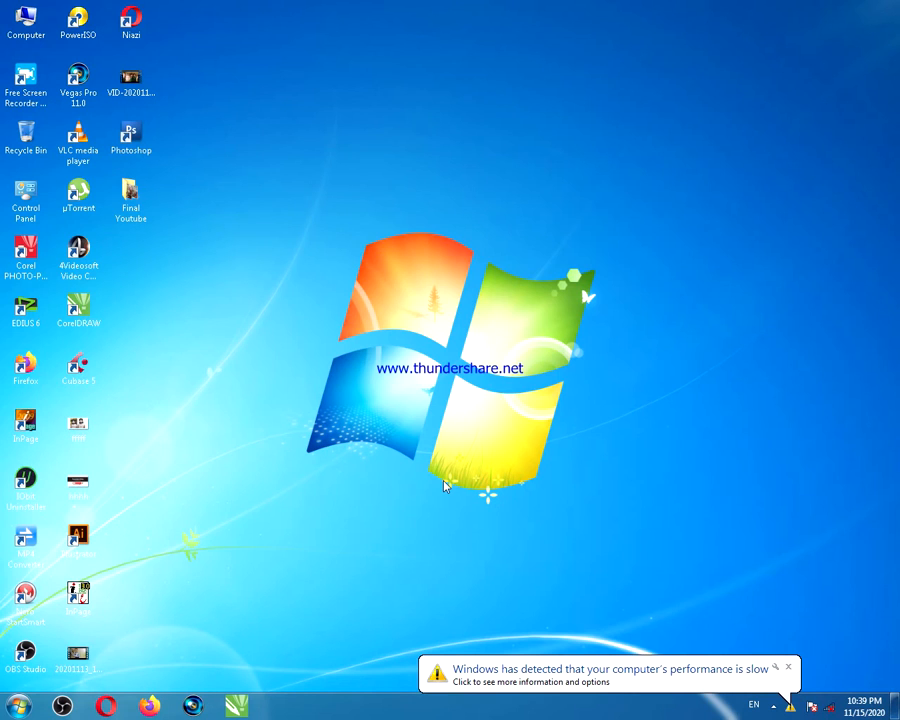
- Launch Cubase 5 from the desktop
{"action": "double_click", "coordinate": [87, 381]}
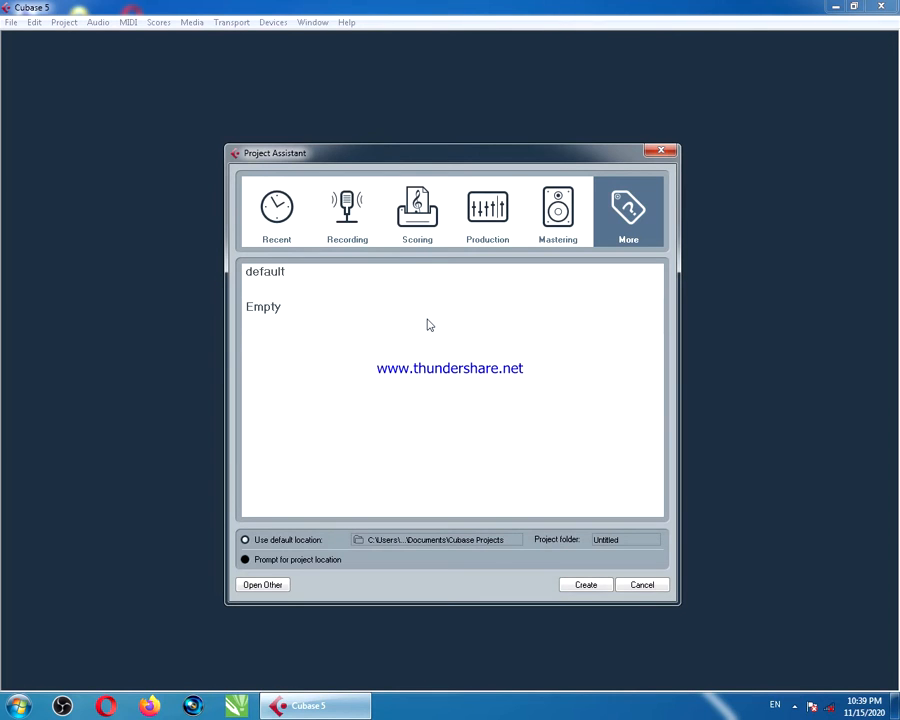
- Look through the Project Assistant's template categories, including the list of Production templates
{"action": "left_click", "coordinate": [297, 232]}
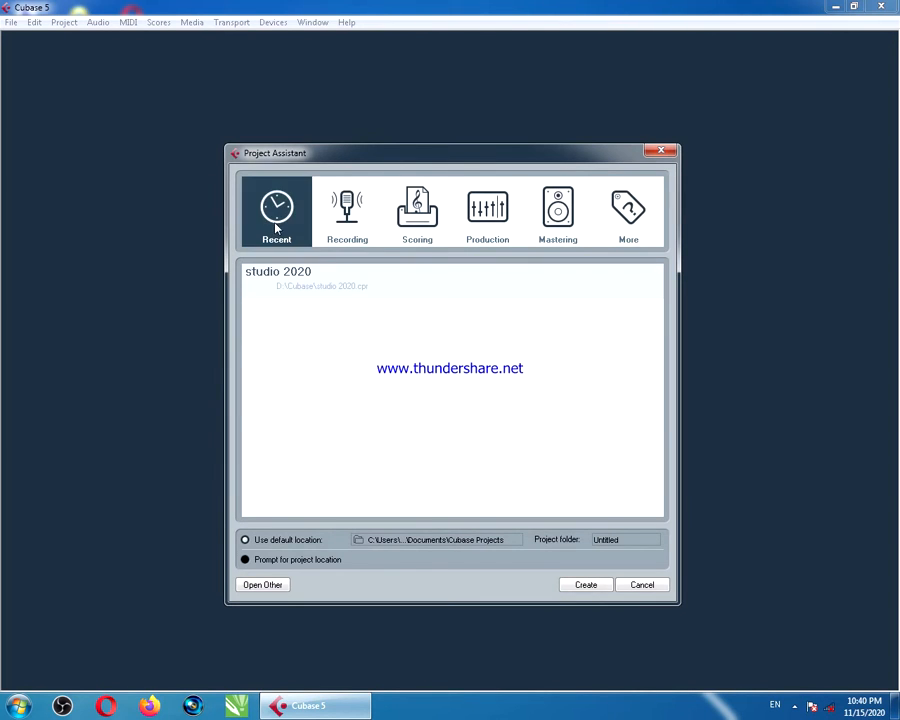
{"action": "left_click", "coordinate": [348, 228]}
{"action": "left_click", "coordinate": [417, 225]}
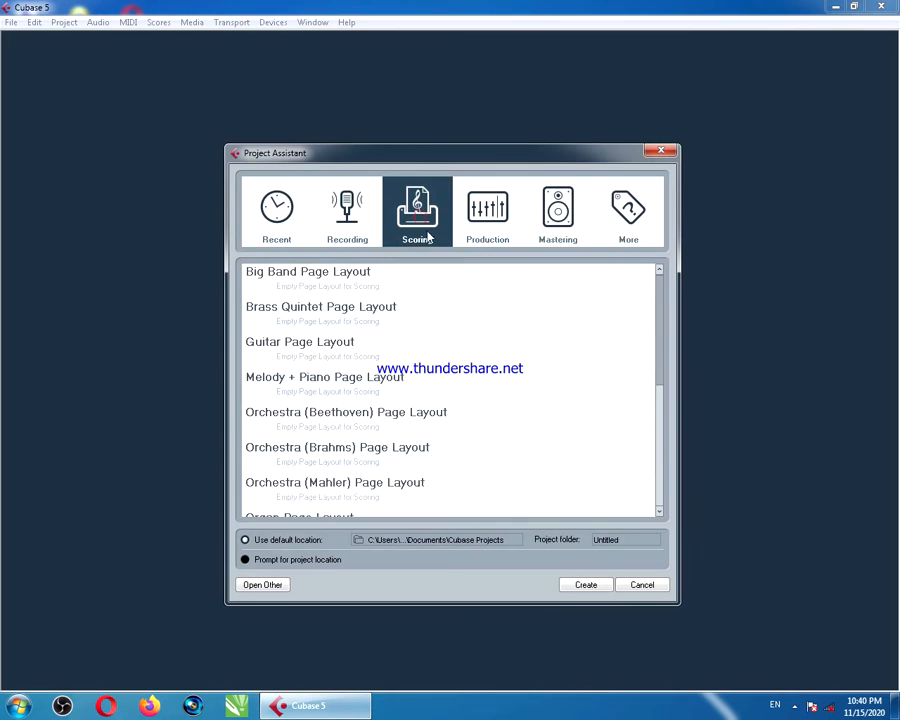
{"action": "left_click", "coordinate": [497, 233]}
{"action": "left_click", "coordinate": [562, 232]}
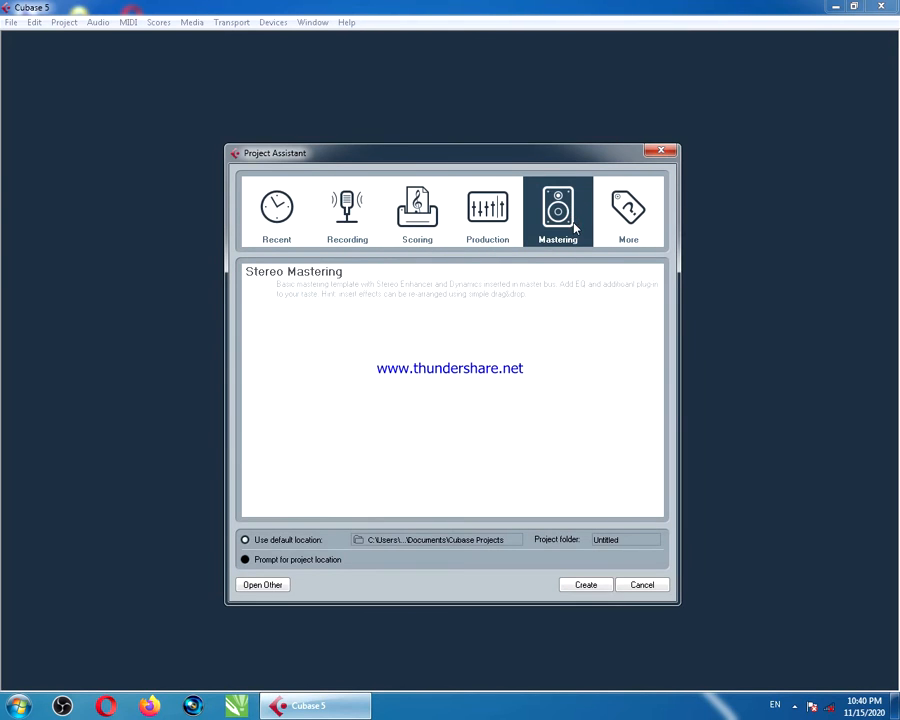
{"action": "left_click", "coordinate": [635, 227]}
{"action": "left_click", "coordinate": [487, 215]}
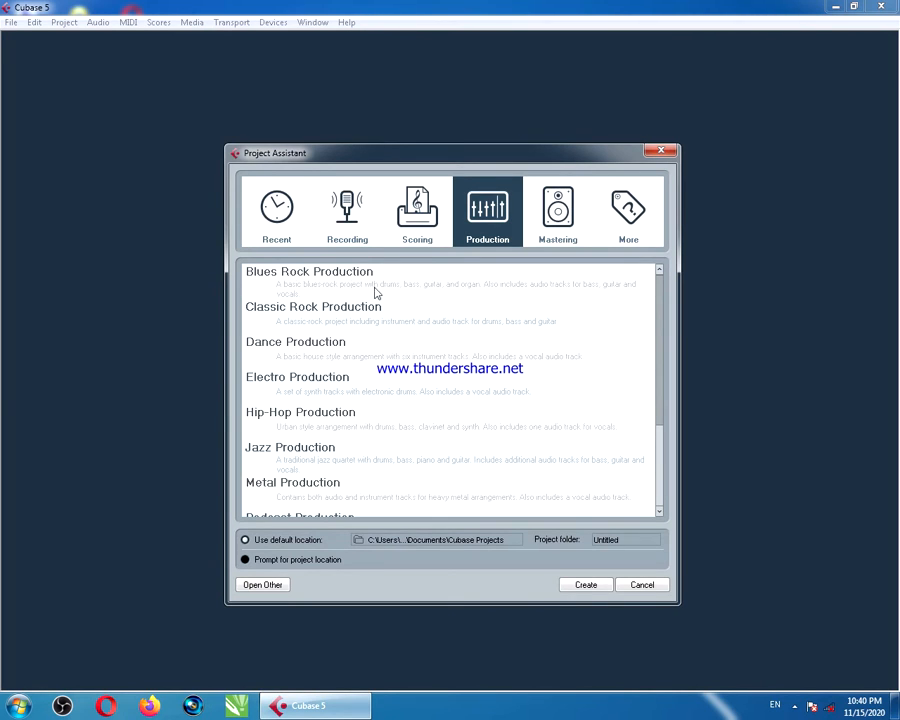
{"action": "scroll", "coordinate": [390, 390], "scroll_direction": "down", "scroll_amount": 3}
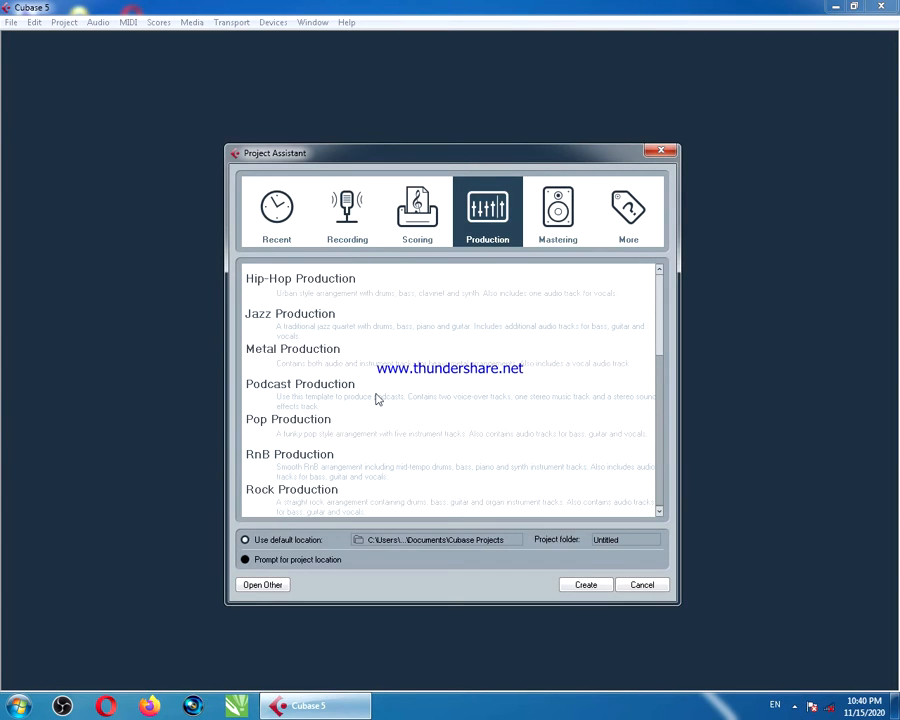
{"action": "scroll", "coordinate": [377, 398], "scroll_direction": "up", "scroll_amount": 3}
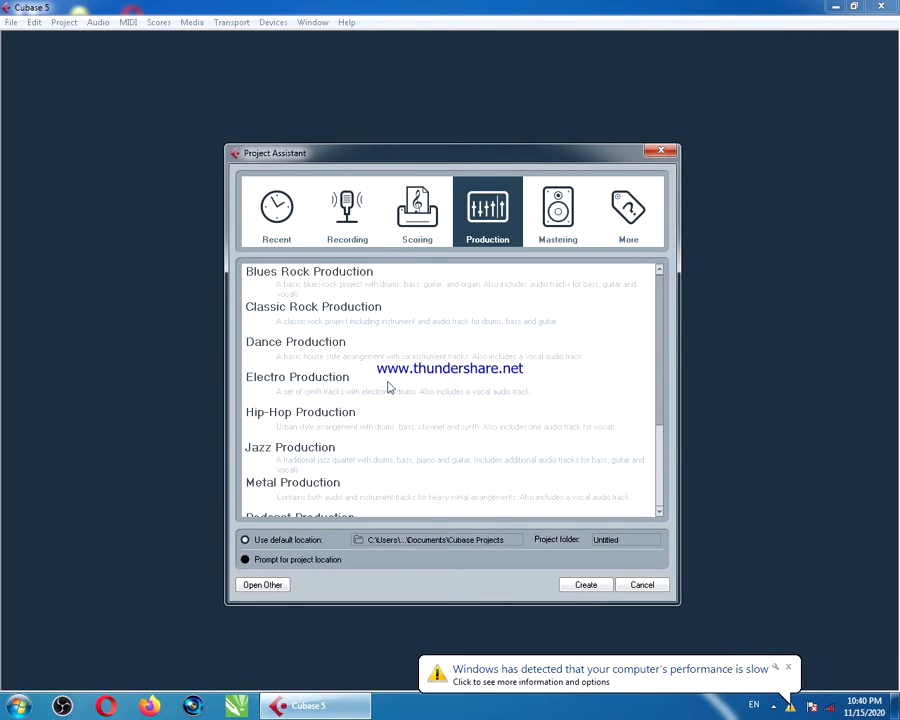
- Choose the Empty template for the new project and dismiss the Windows colour scheme message
{"action": "left_click", "coordinate": [645, 210]}
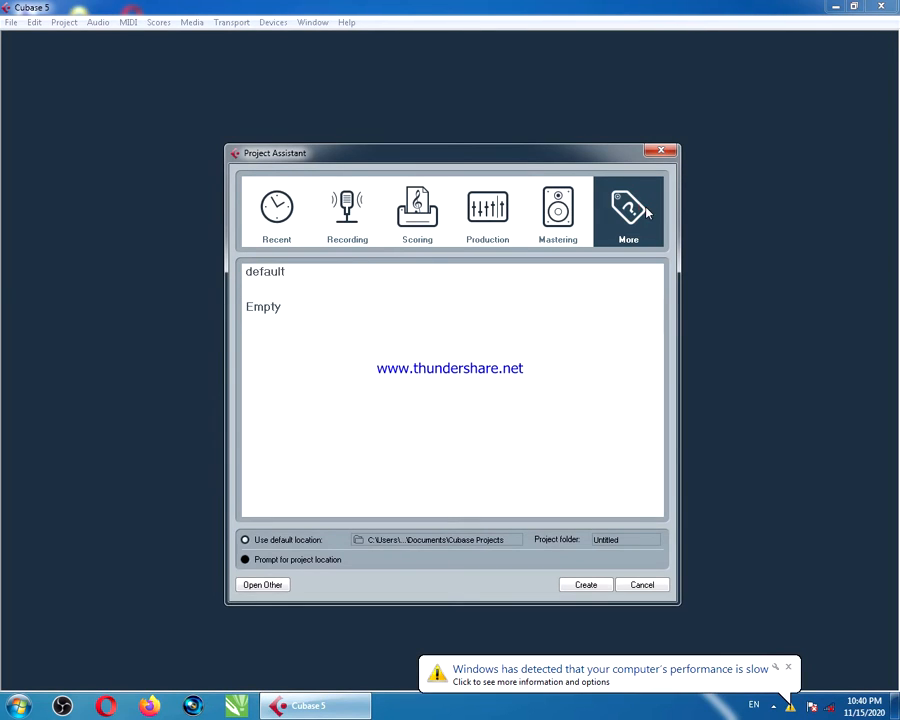
{"action": "left_click", "coordinate": [273, 313]}
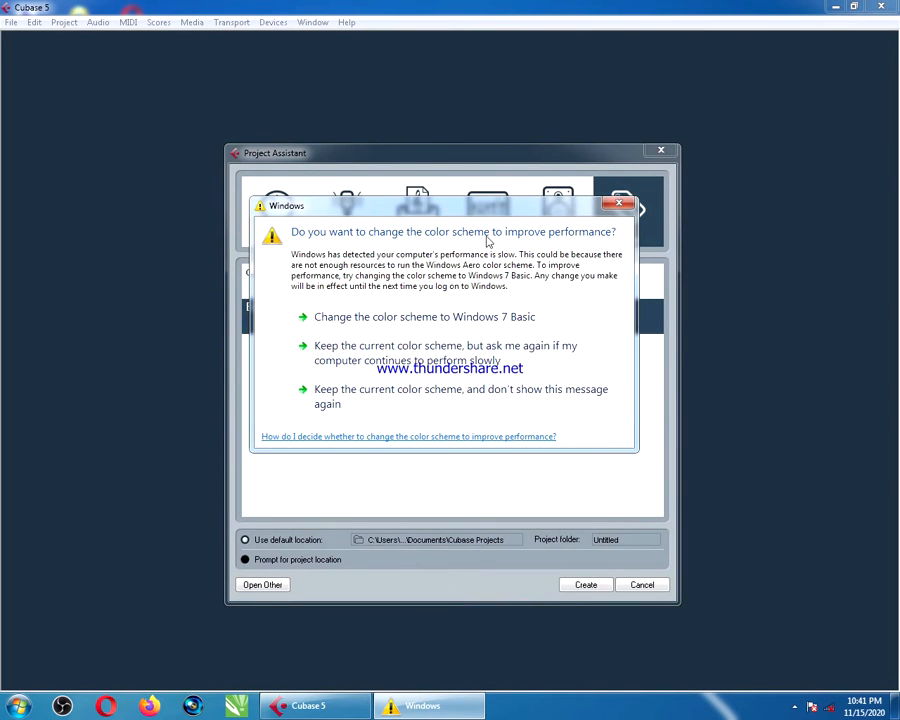
{"action": "left_click", "coordinate": [619, 204]}
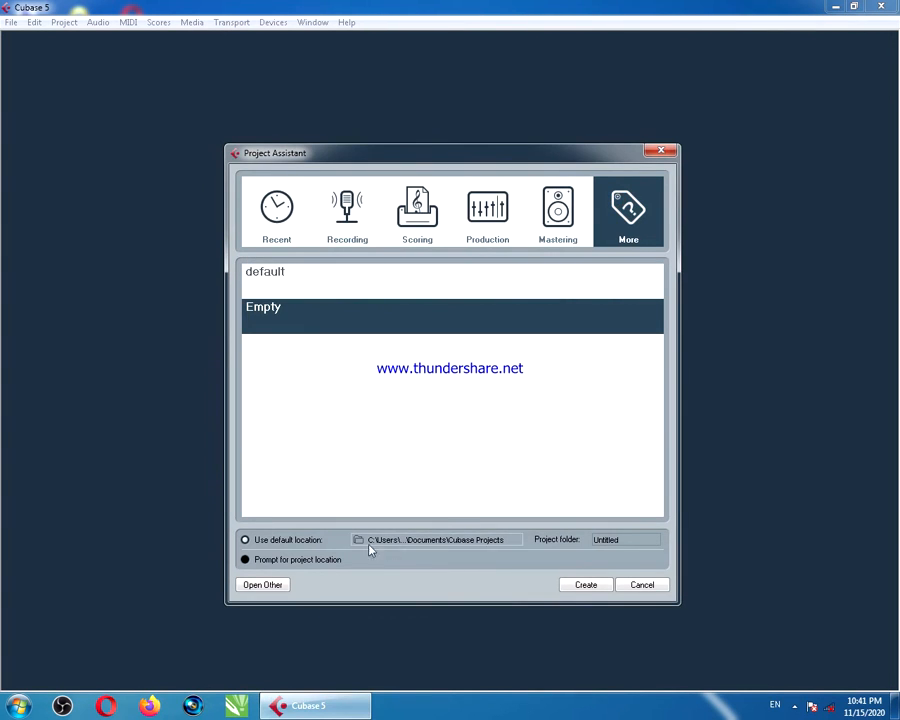
- Set the default project location to a new folder, named after the owner, inside the Cubase folder on Audio (D:)
{"action": "left_click", "coordinate": [481, 541]}
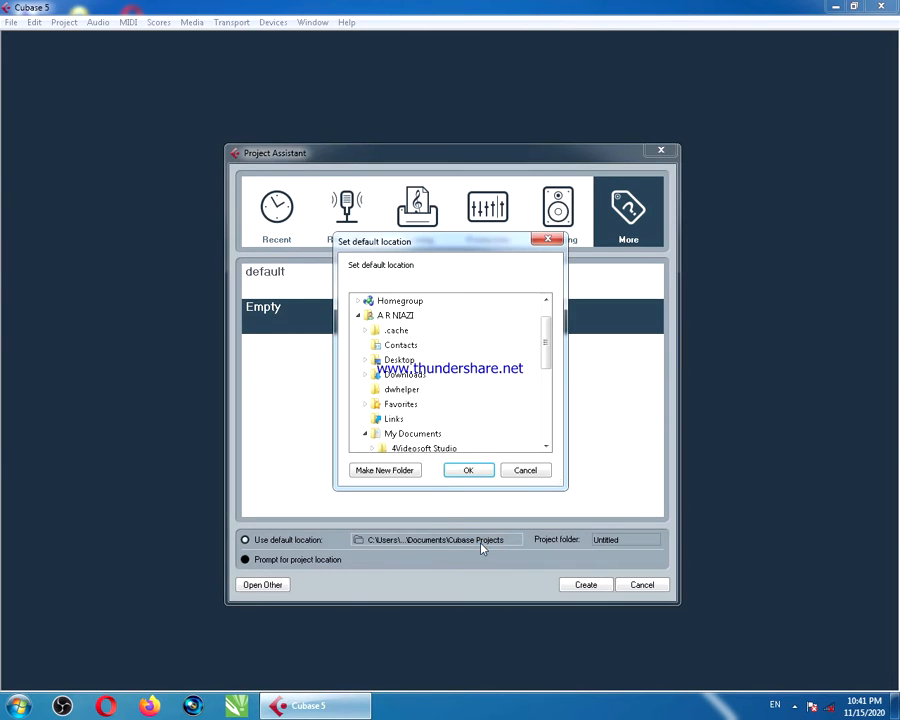
{"action": "scroll", "coordinate": [528, 348], "scroll_direction": "up", "scroll_amount": 2}
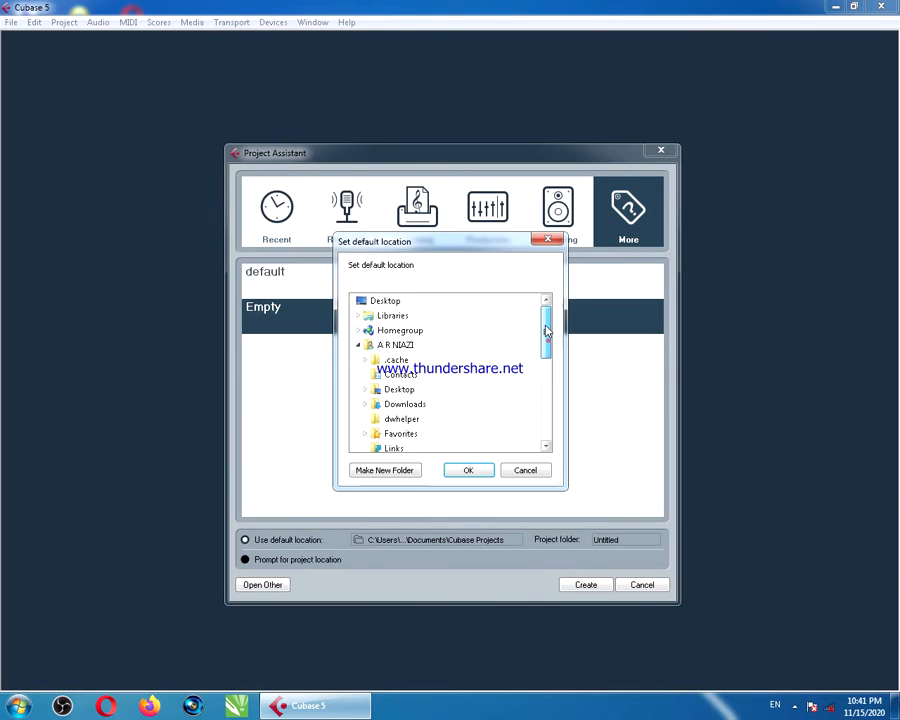
{"action": "left_click", "coordinate": [358, 345]}
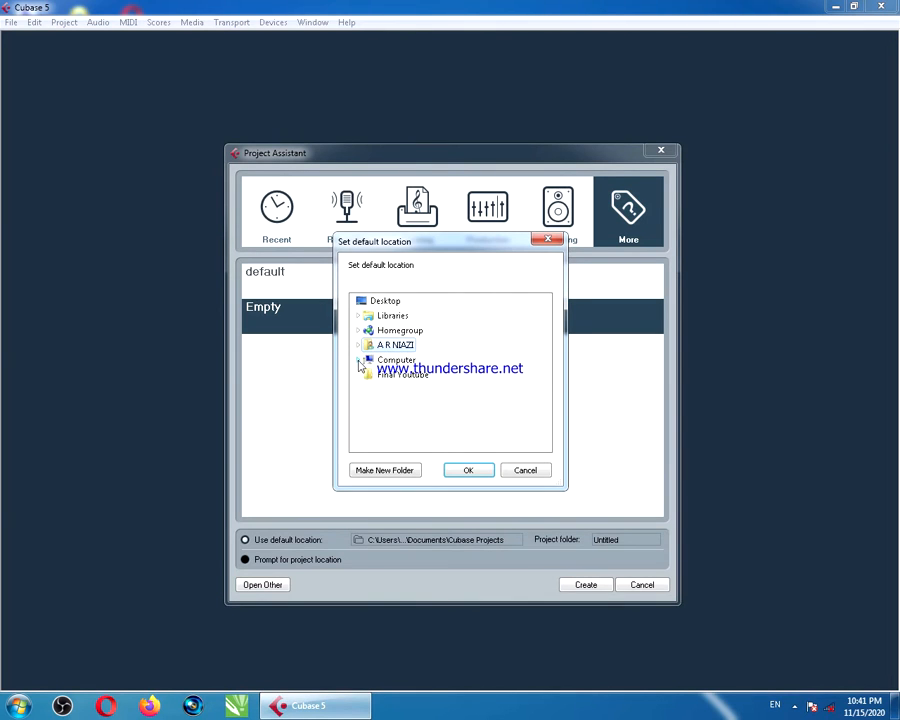
{"action": "left_click", "coordinate": [358, 360]}
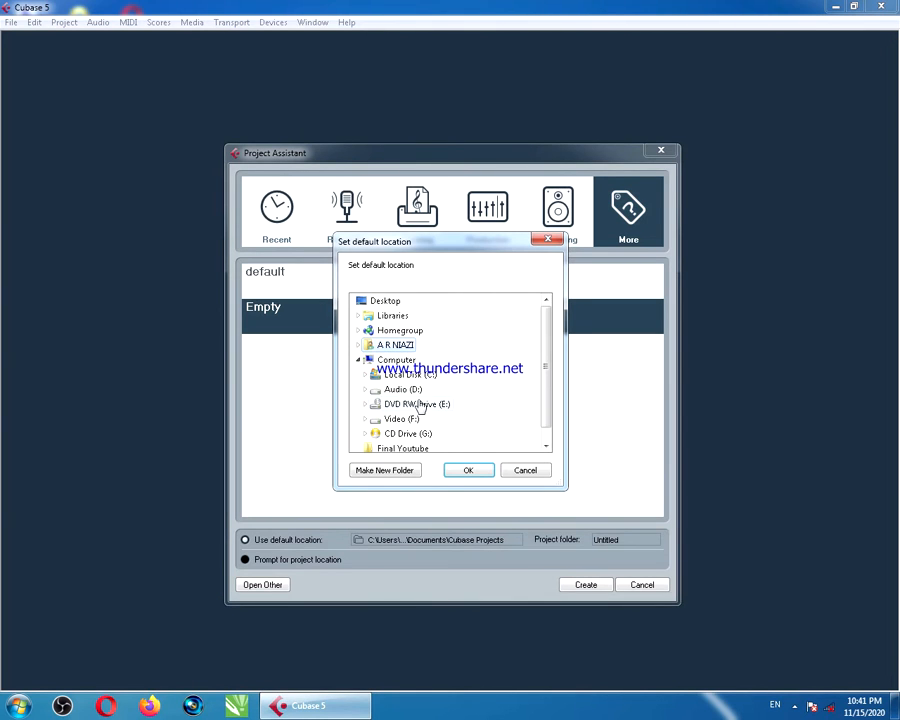
{"action": "left_click", "coordinate": [363, 389]}
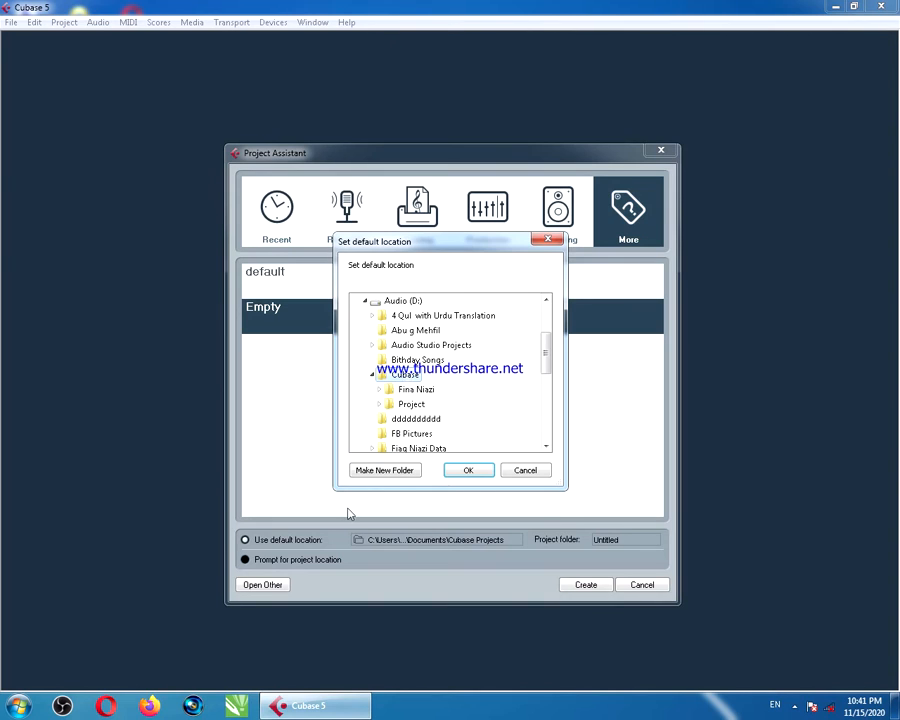
{"action": "left_click", "coordinate": [384, 472]}
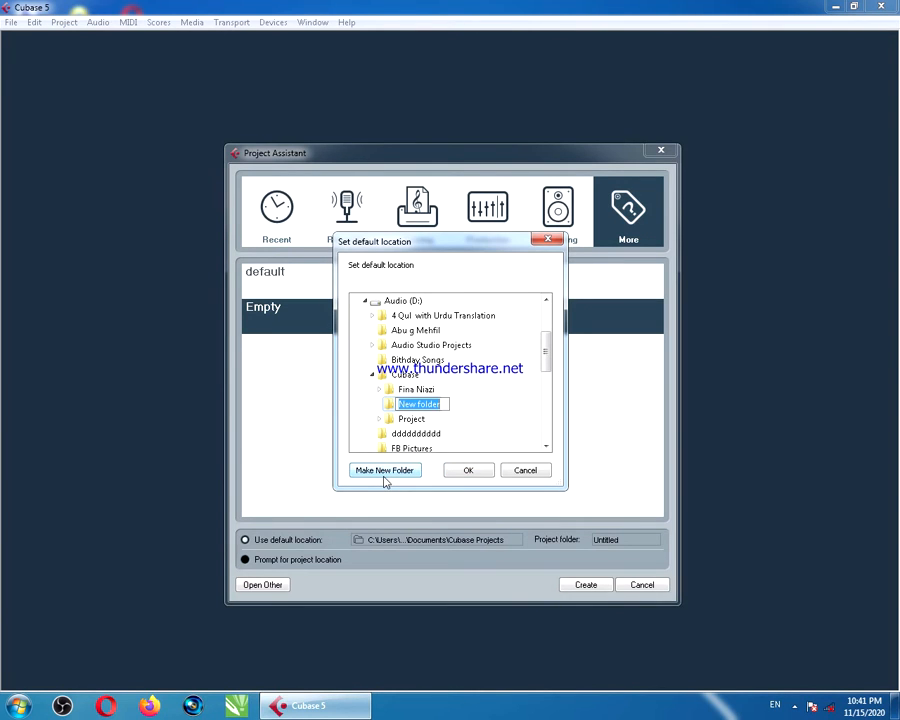
{"action": "type", "text": "arni"}
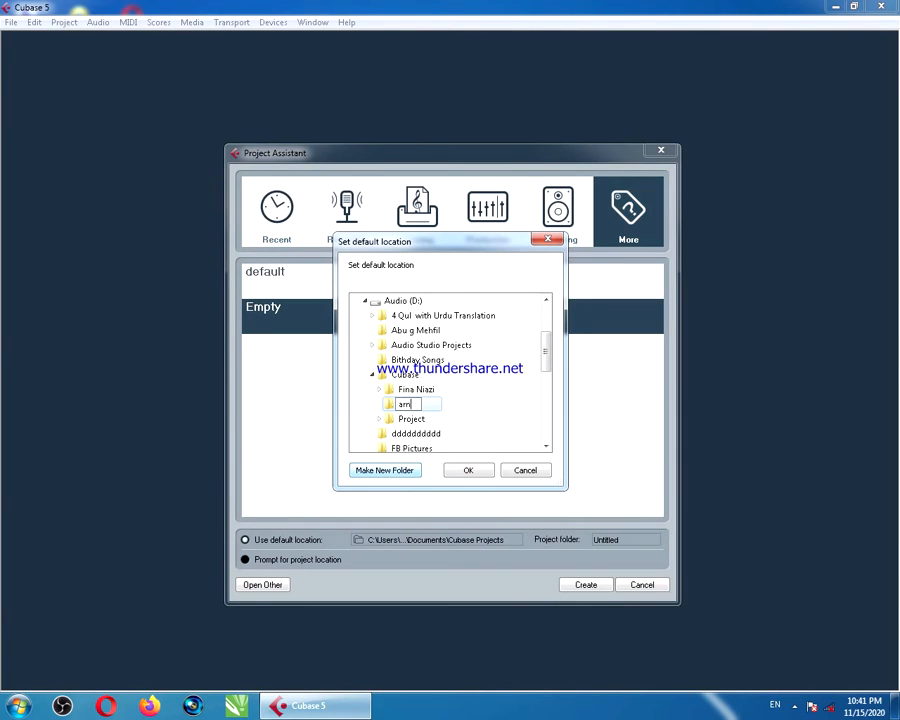
{"action": "type", "text": "azi"}
{"action": "left_click", "coordinate": [502, 402]}
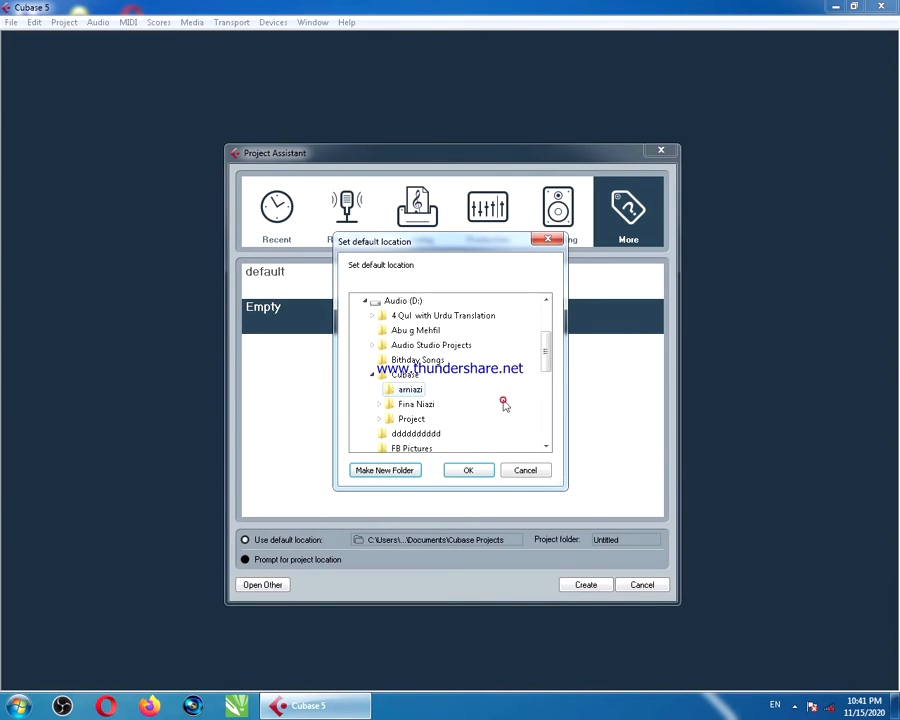
{"action": "left_click", "coordinate": [467, 471]}
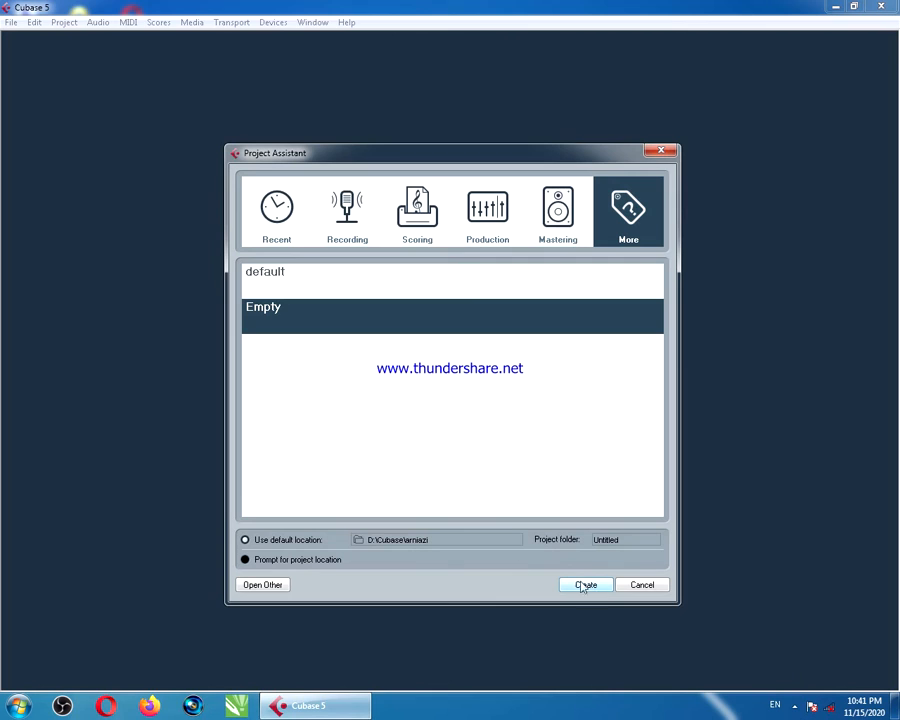
- Name the project folder "aaaaaaa", create the empty project and maximize its project window
{"action": "left_click", "coordinate": [638, 543]}
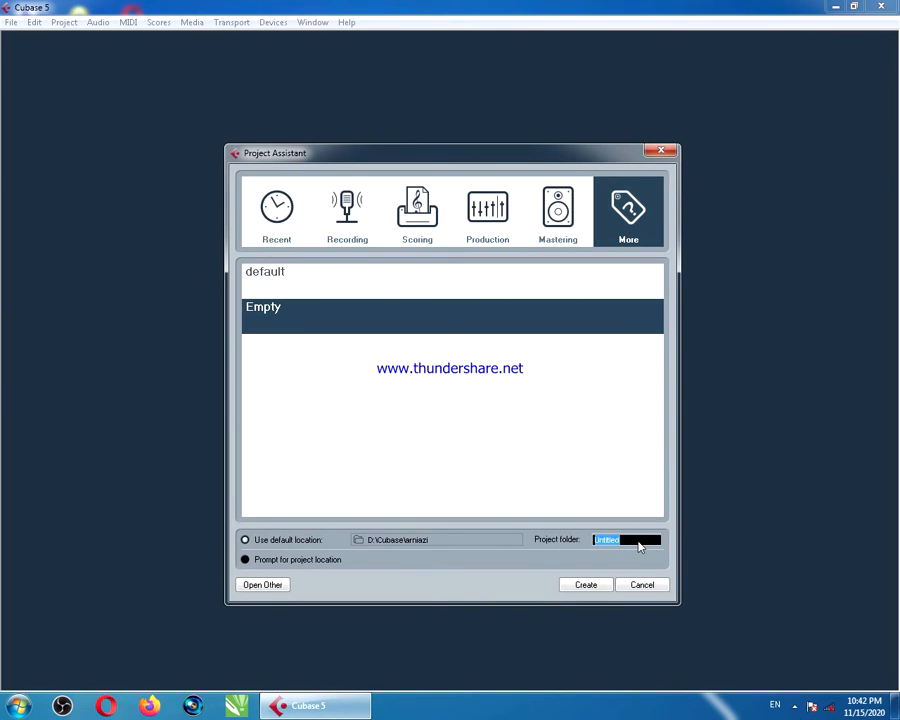
{"action": "type", "text": "aaaaaaa"}
{"action": "left_click", "coordinate": [591, 587]}
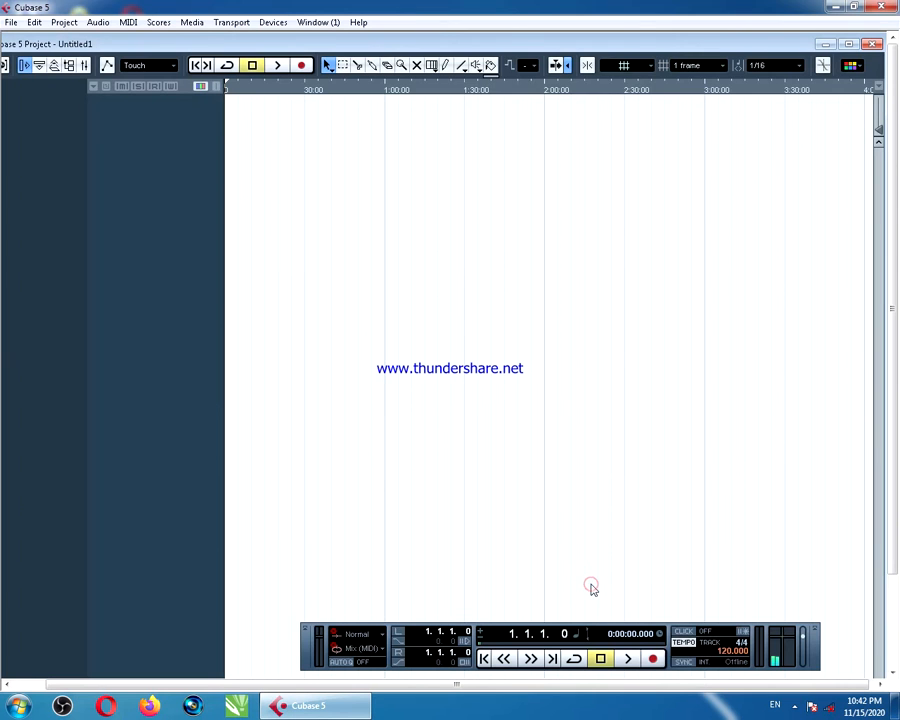
{"action": "double_click", "coordinate": [518, 45]}
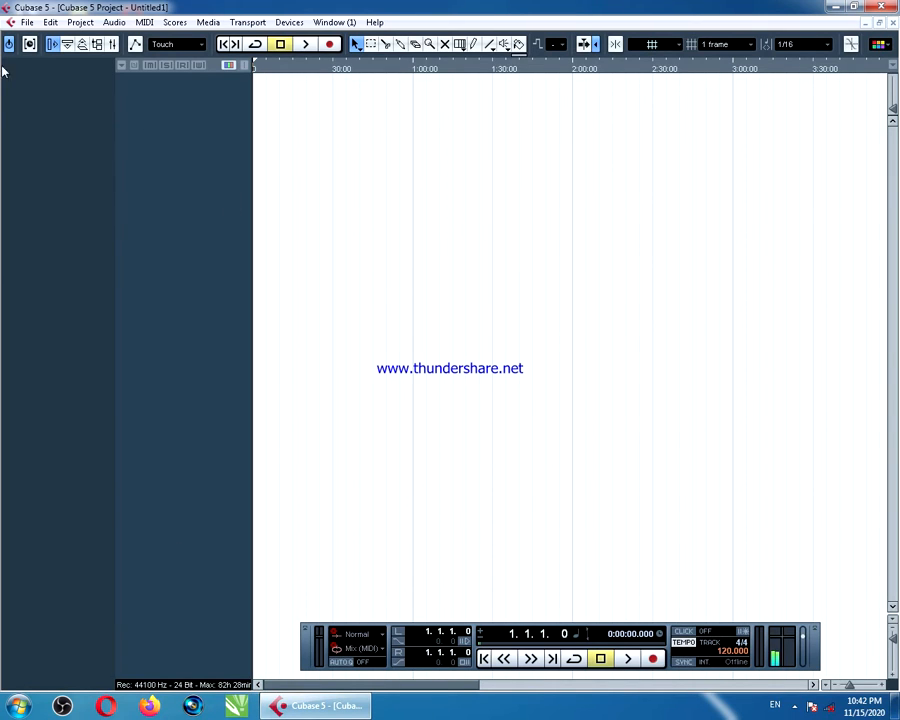
- Start adding an audio track to the empty track list
{"action": "right_click", "coordinate": [183, 102]}
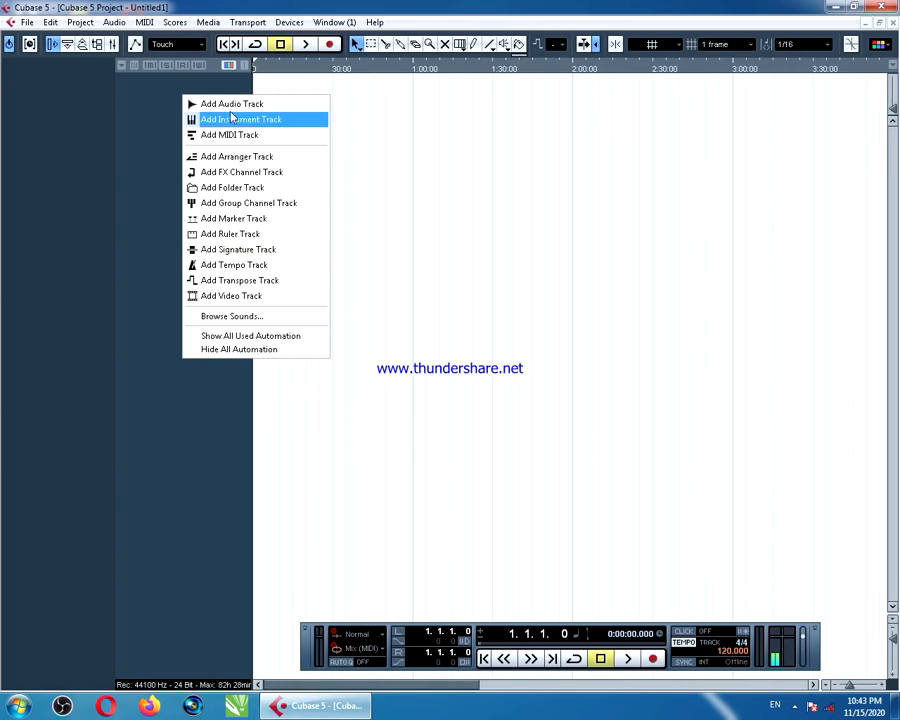
{"action": "left_click", "coordinate": [231, 105]}
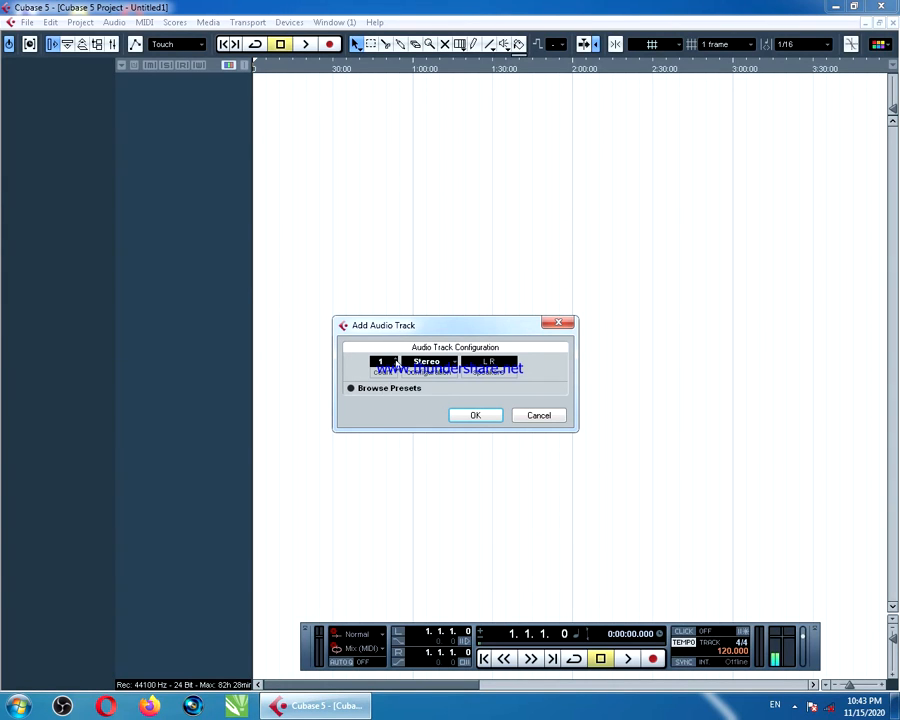
{"action": "left_click", "coordinate": [396, 361]}
{"action": "left_click", "coordinate": [395, 360]}
{"action": "left_click", "coordinate": [396, 361]}
{"action": "left_click", "coordinate": [396, 361]}
{"action": "left_click", "coordinate": [396, 364]}
{"action": "left_click", "coordinate": [395, 364]}
{"action": "left_click", "coordinate": [395, 364]}
{"action": "left_click", "coordinate": [395, 364]}
- Set the new audio track's configuration to Mono and add the single track
{"action": "left_click", "coordinate": [427, 361]}
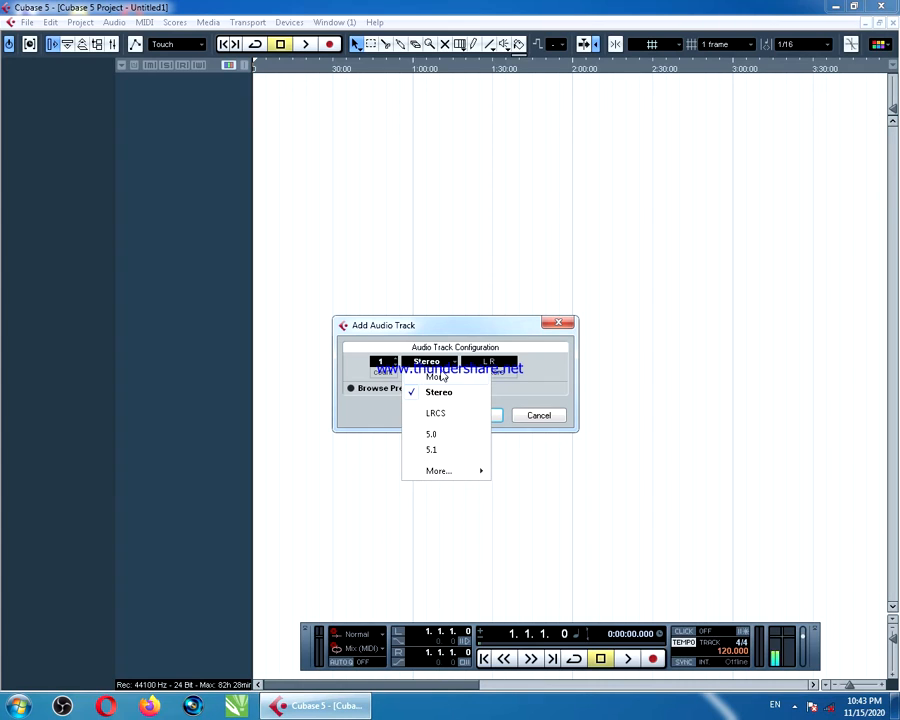
{"action": "left_click", "coordinate": [442, 377]}
{"action": "key", "text": "Return"}
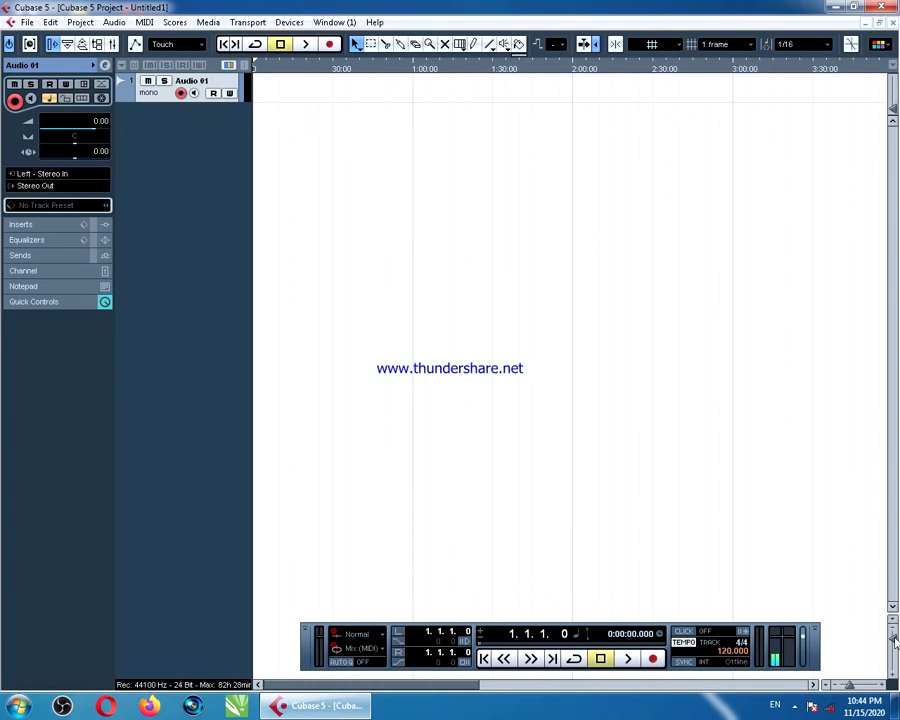
- Enlarge the Audio 01 track and record about 40 seconds of audio on it from the project start
{"action": "mouse_move", "coordinate": [893, 645]}
{"action": "left_mouse_down"}
{"action": "mouse_move", "coordinate": [896, 660]}
{"action": "mouse_move", "coordinate": [896, 638]}
{"action": "mouse_move", "coordinate": [896, 656]}
{"action": "mouse_move", "coordinate": [896, 647]}
{"action": "left_mouse_up"}
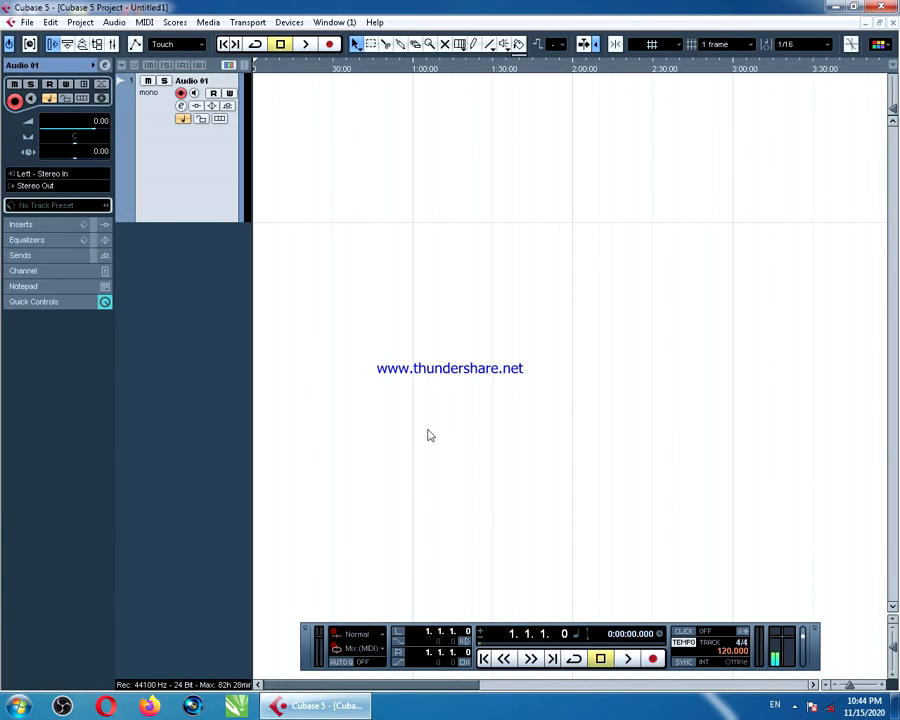
{"action": "left_click", "coordinate": [331, 45]}
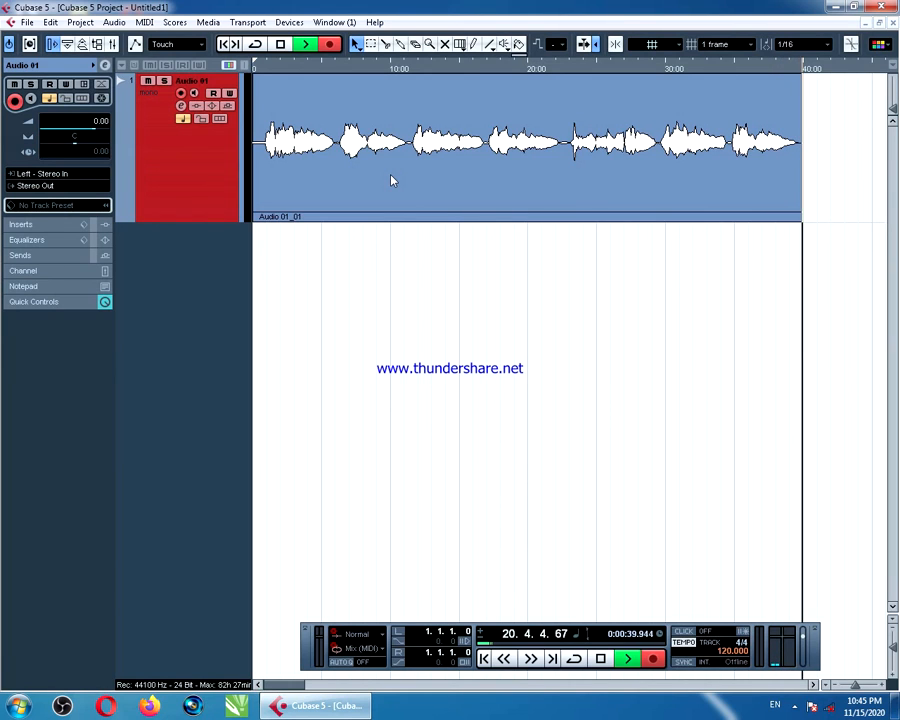
{"action": "key", "text": "space"}
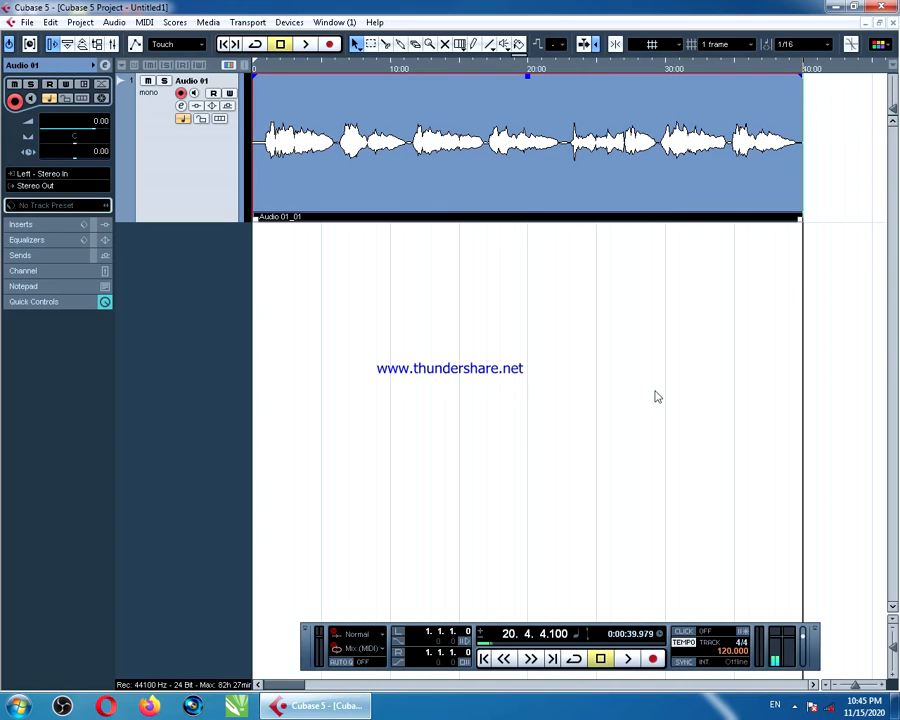
{"action": "left_click", "coordinate": [895, 648]}
{"action": "left_click_drag", "start_coordinate": [895, 650], "coordinate": [895, 653]}
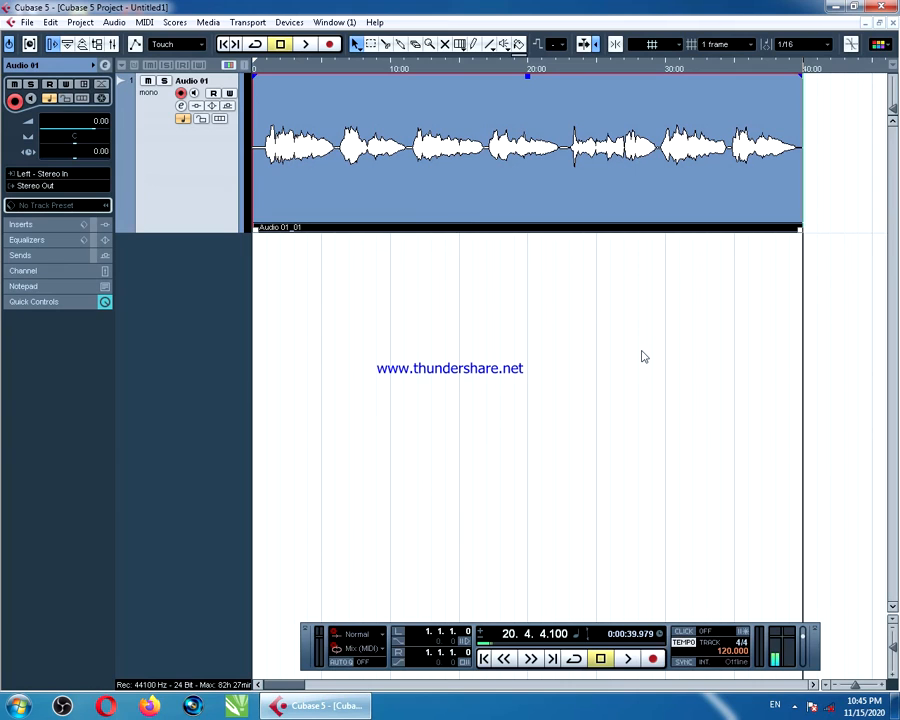
{"action": "left_click", "coordinate": [27, 22]}
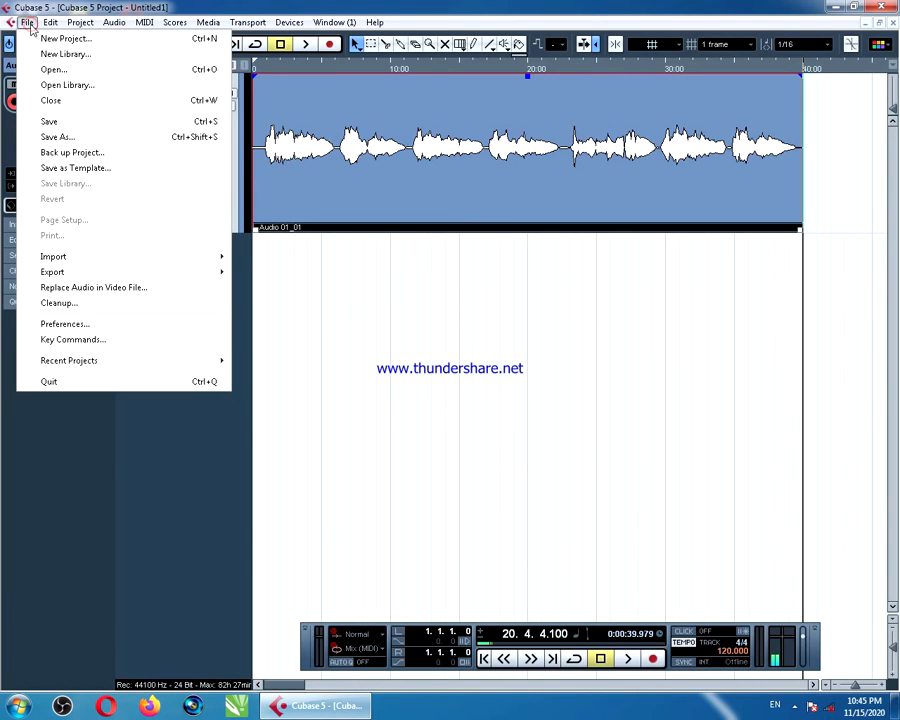
{"action": "left_click", "coordinate": [50, 138]}
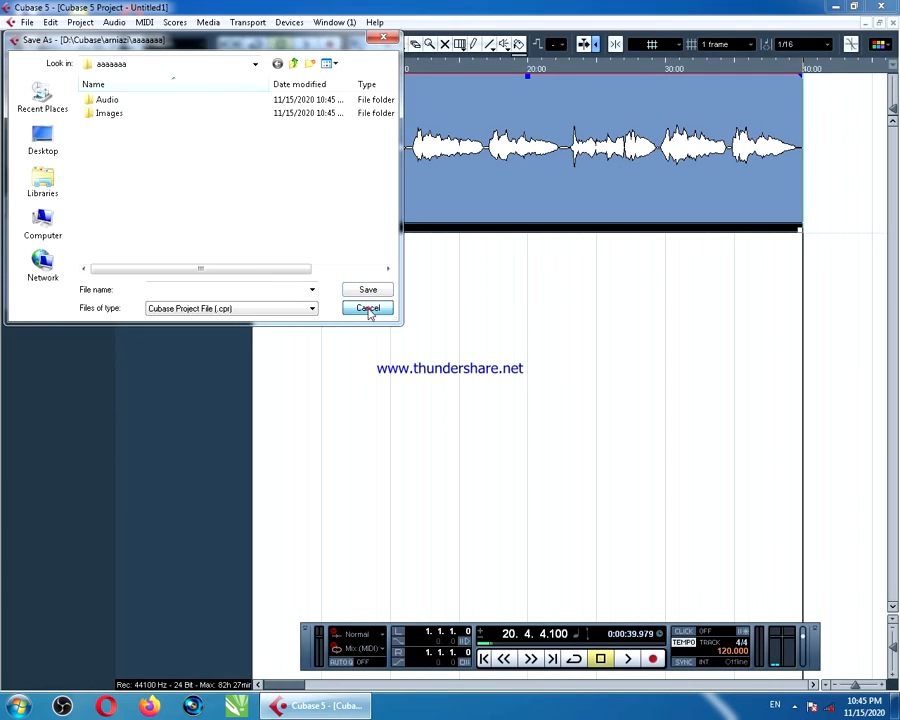
{"action": "left_click", "coordinate": [368, 309]}
- Save the project as "allah hoo" in the aaaaaaa folder as a Cubase Project File
{"action": "key", "text": "ctrl+shift+s"}
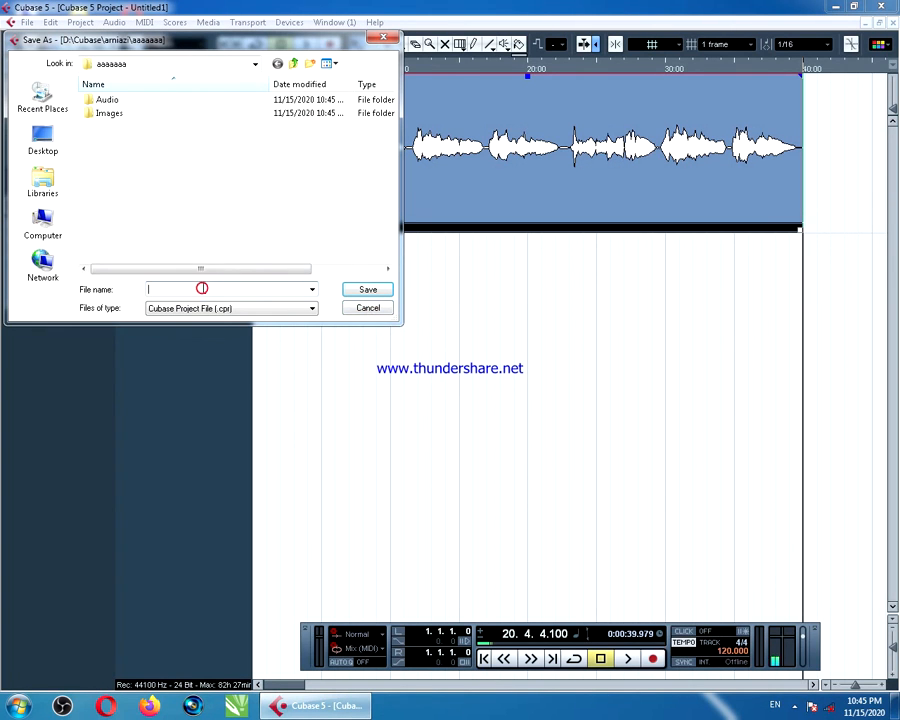
{"action": "type", "text": "a"}
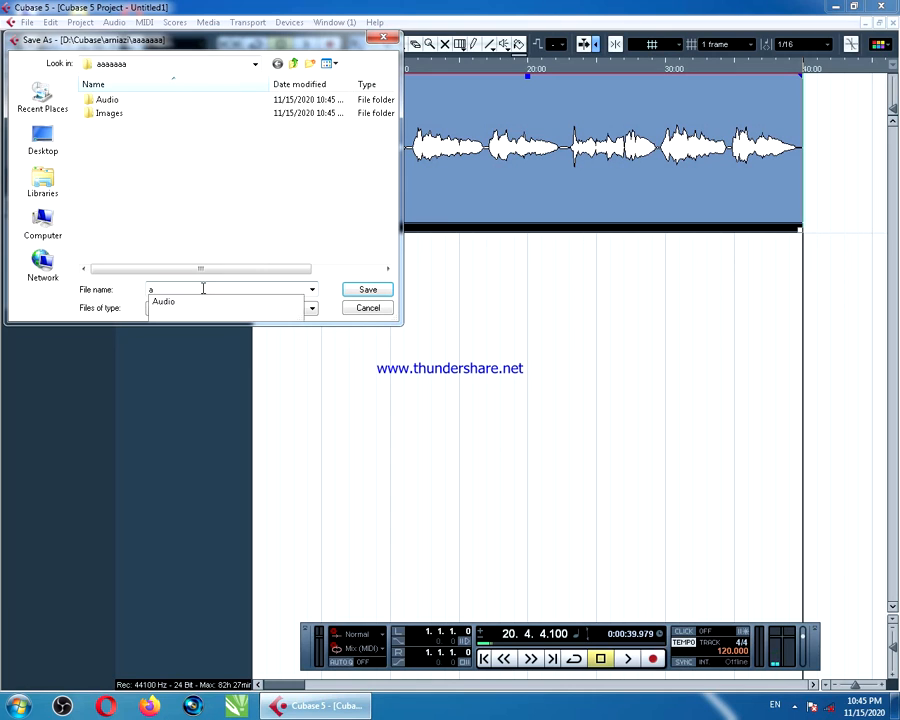
{"action": "type", "text": "llah hoo"}
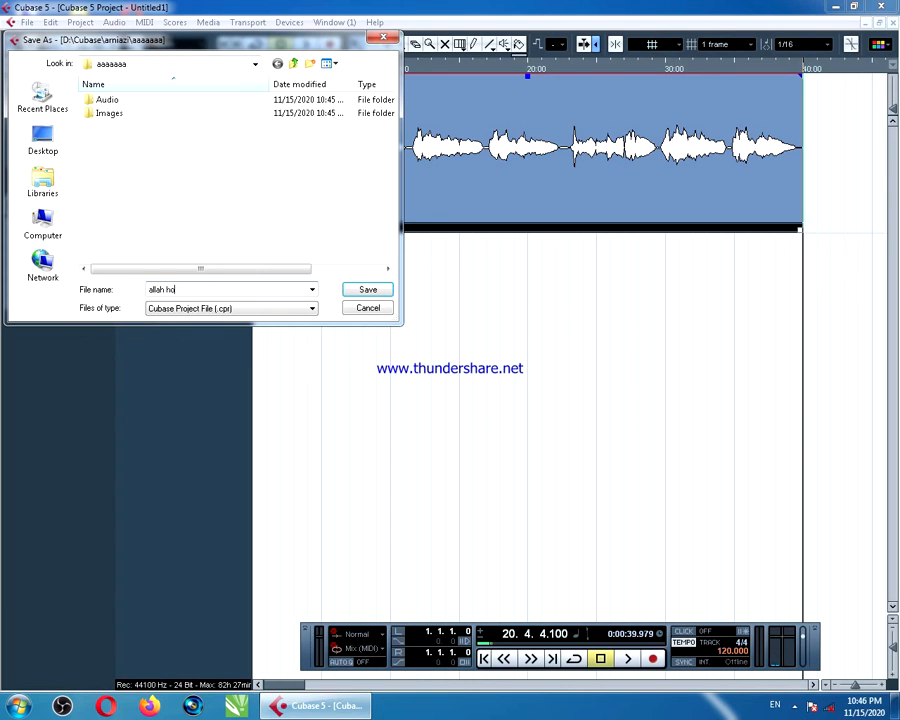
{"action": "left_click", "coordinate": [367, 290]}
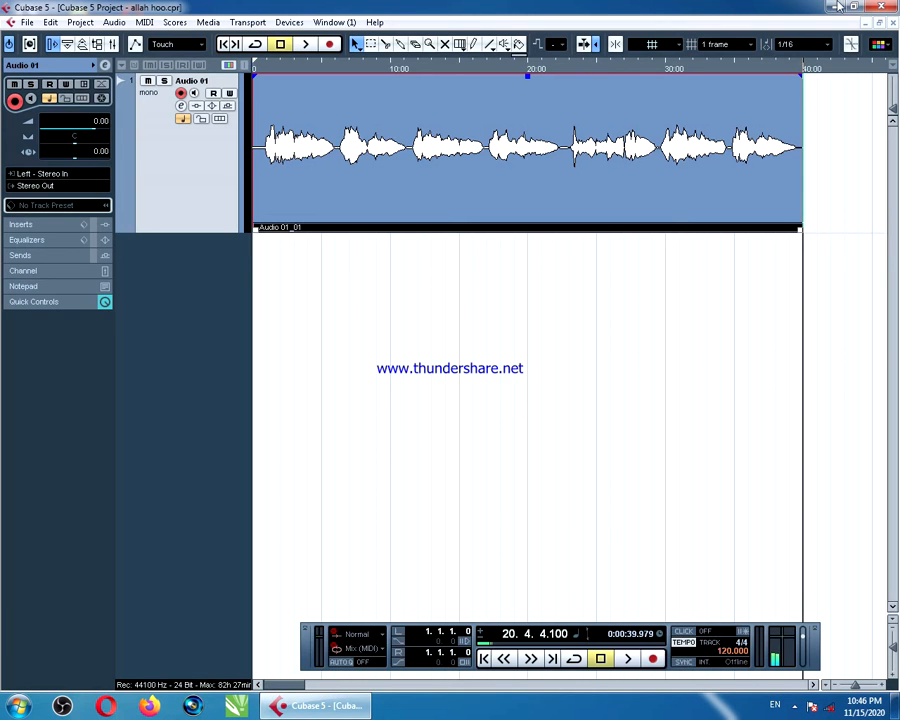
- Quit Cubase 5, relaunch it from the desktop and dismiss the Project Assistant without creating a project
{"action": "left_click", "coordinate": [881, 7]}
{"action": "left_click", "coordinate": [881, 7]}
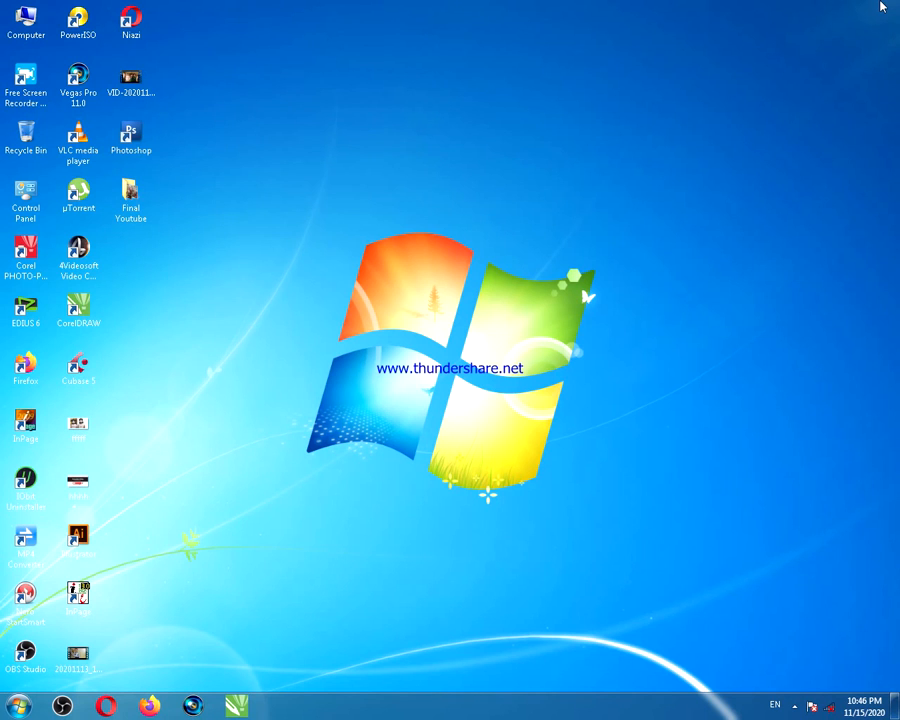
{"action": "double_click", "coordinate": [84, 372]}
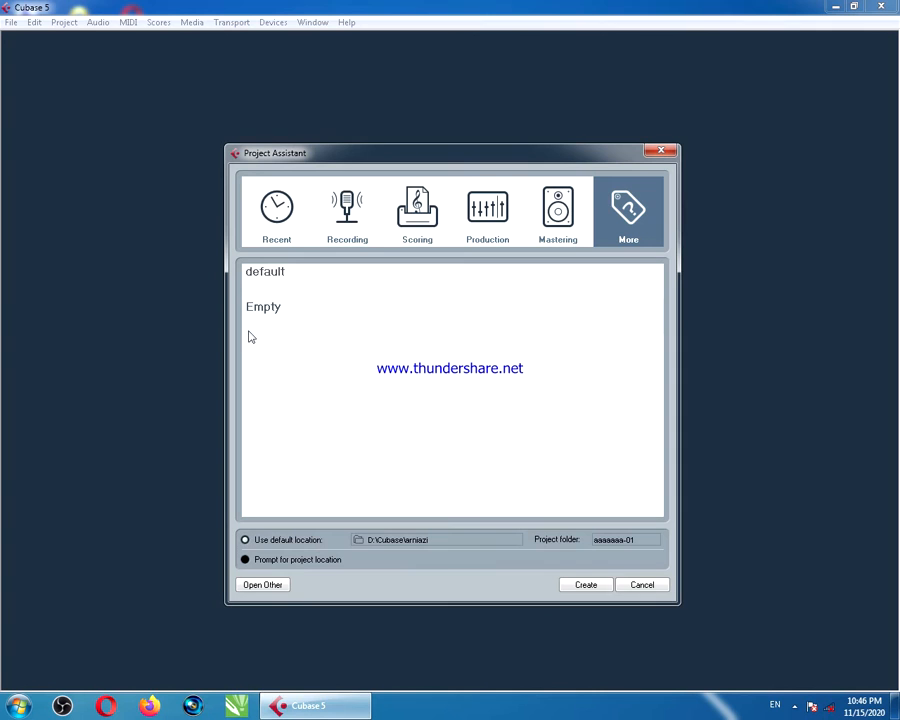
{"action": "left_click", "coordinate": [645, 586]}
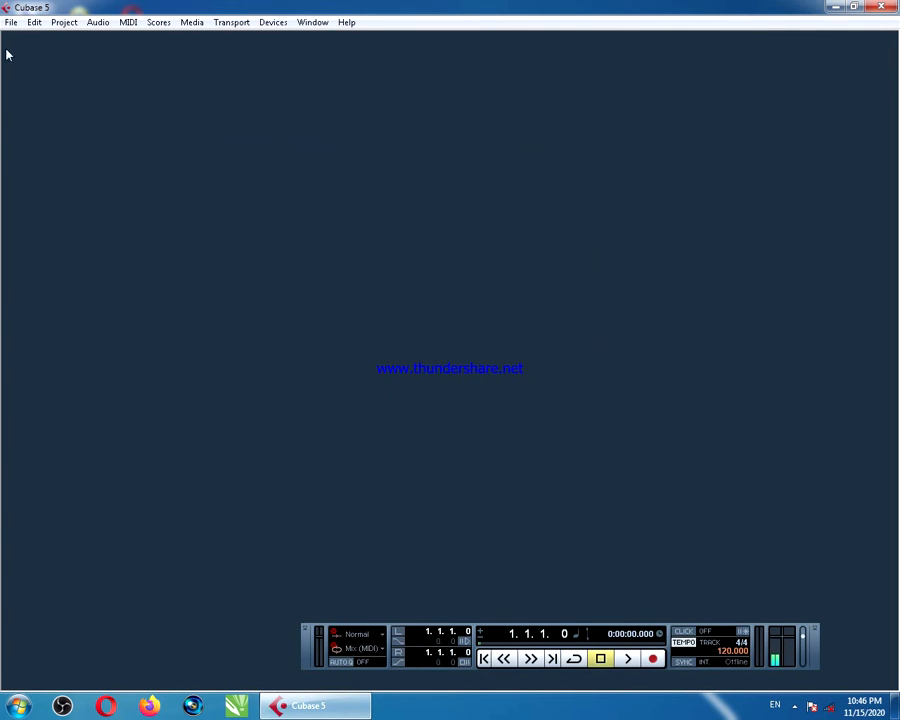
- Open the saved "allah hoo" project from the aaaaaaa project folder on the D: drive
{"action": "left_click", "coordinate": [11, 22]}
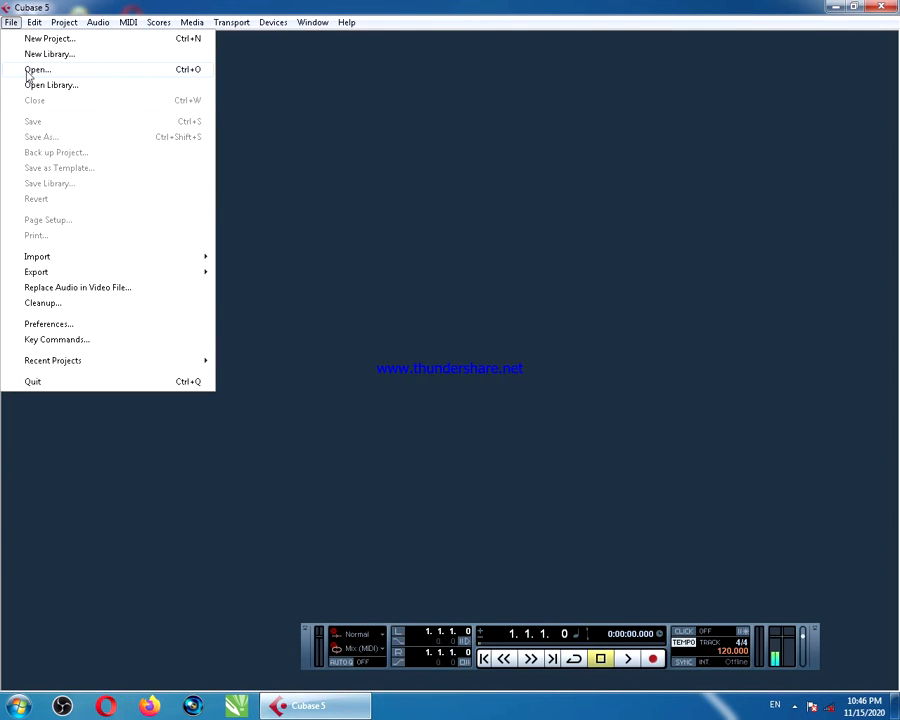
{"action": "left_click", "coordinate": [29, 72]}
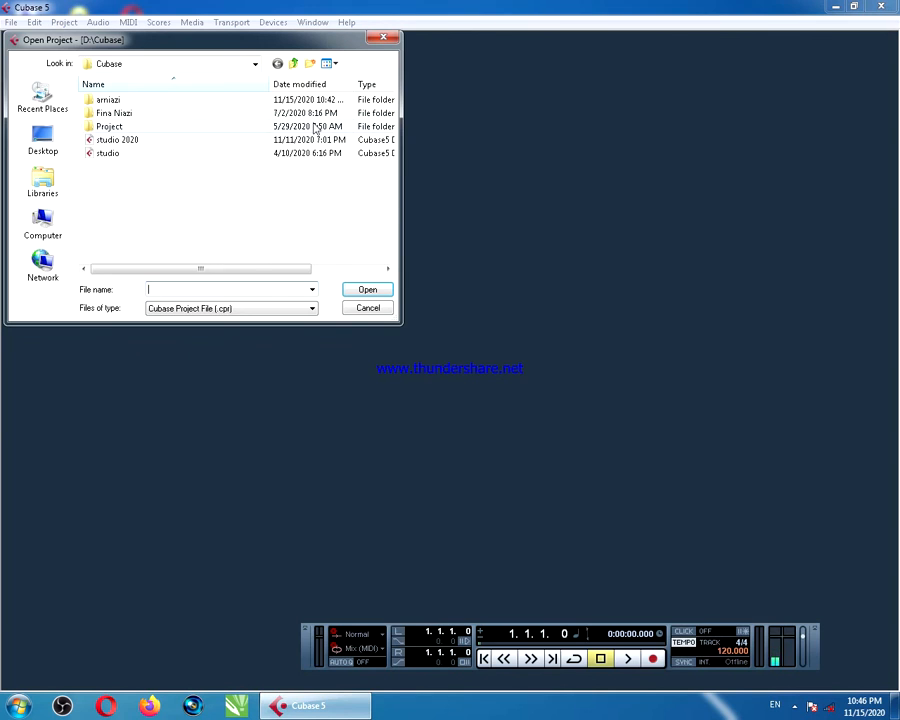
{"action": "left_click", "coordinate": [293, 64]}
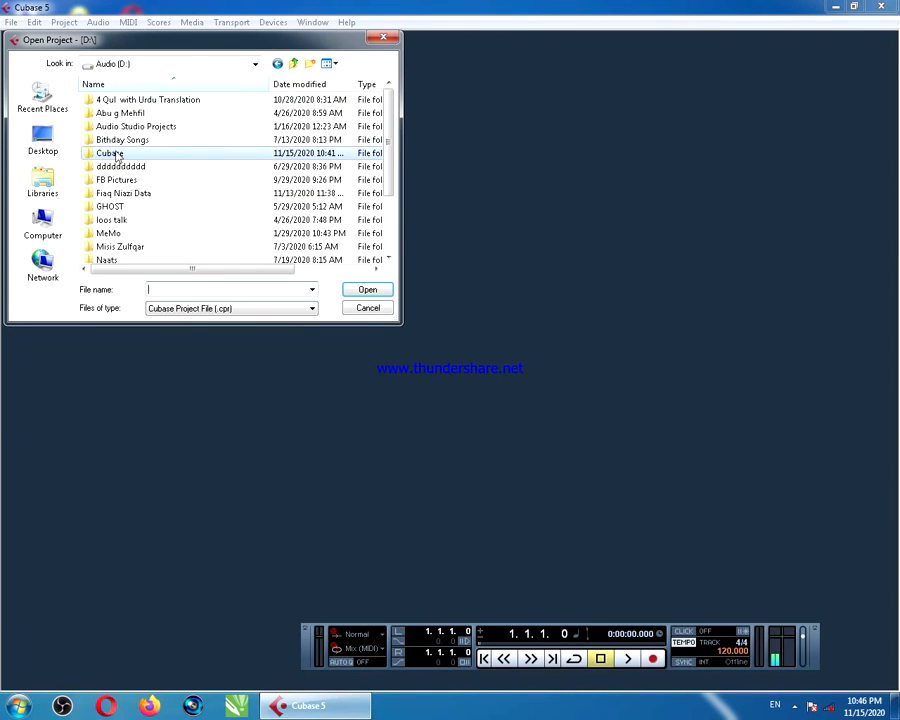
{"action": "double_click", "coordinate": [112, 152]}
{"action": "double_click", "coordinate": [98, 99]}
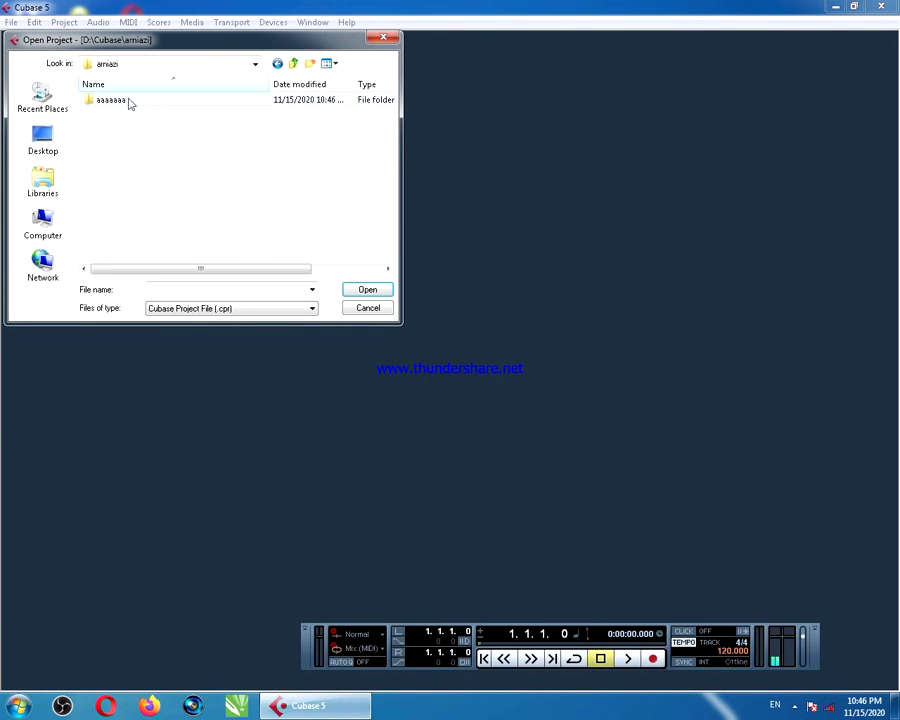
{"action": "double_click", "coordinate": [127, 99]}
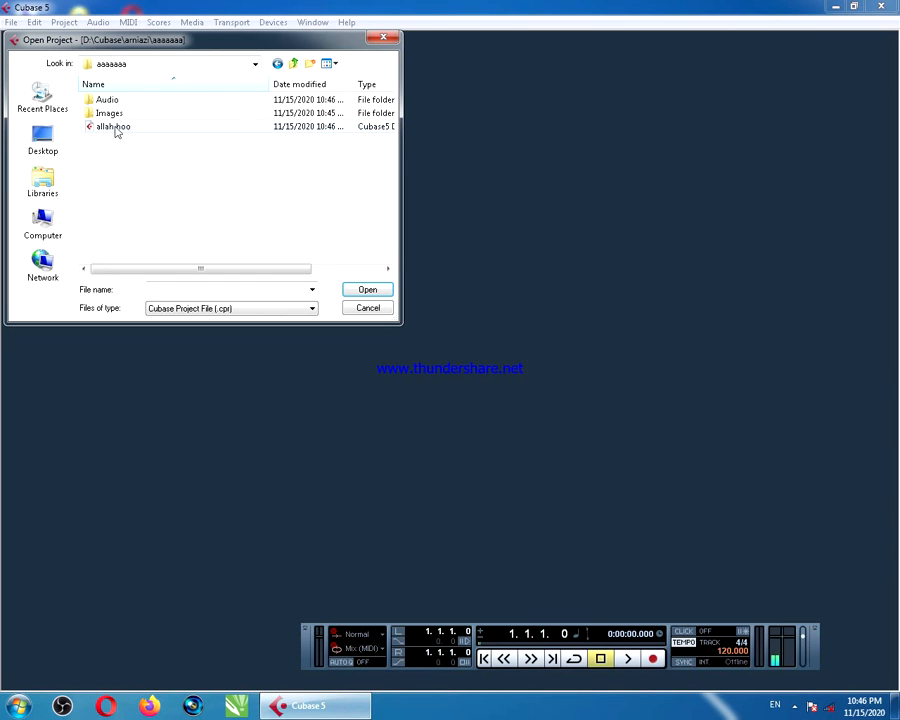
{"action": "left_click", "coordinate": [114, 127]}
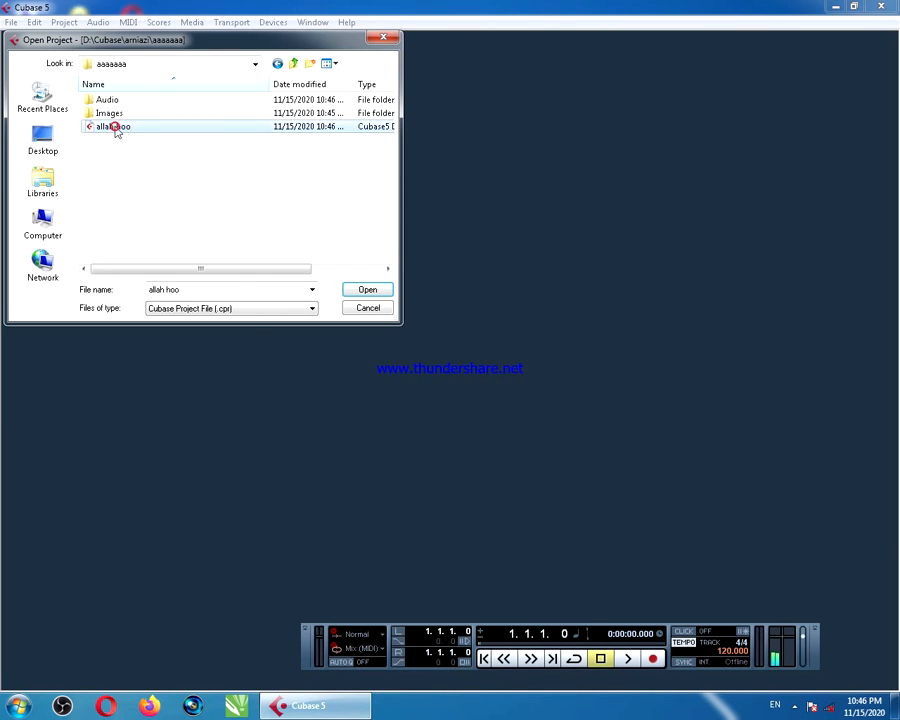
{"action": "left_click", "coordinate": [368, 289]}
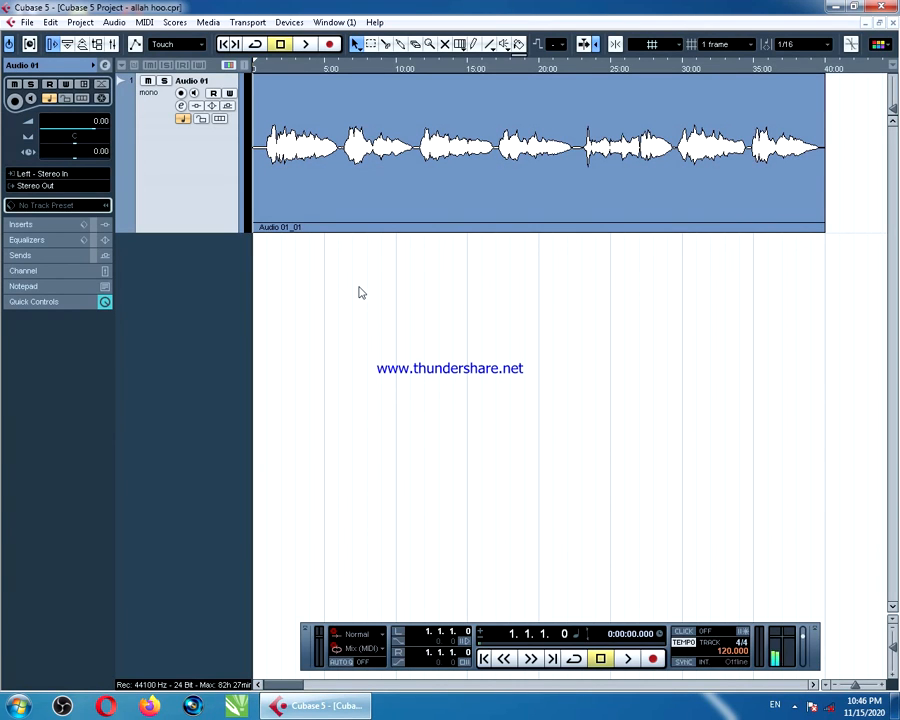
- Play back the Audio 01 recording from the start for about 22 seconds, magnifying its waveform display, and stop playback
{"action": "key", "text": "space"}
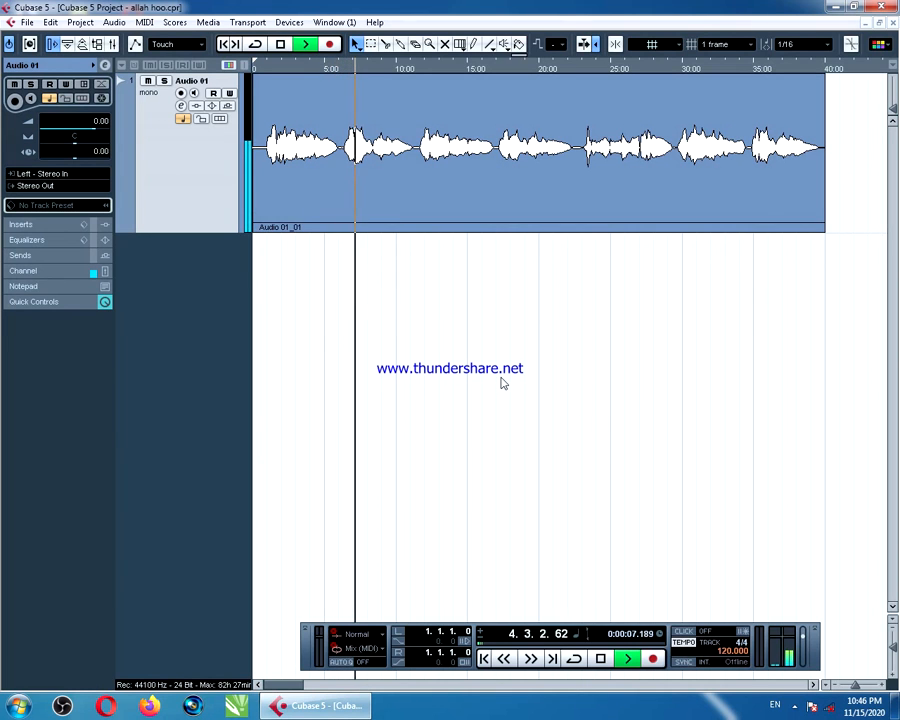
{"action": "left_click_drag", "start_coordinate": [894, 108], "coordinate": [894, 104]}
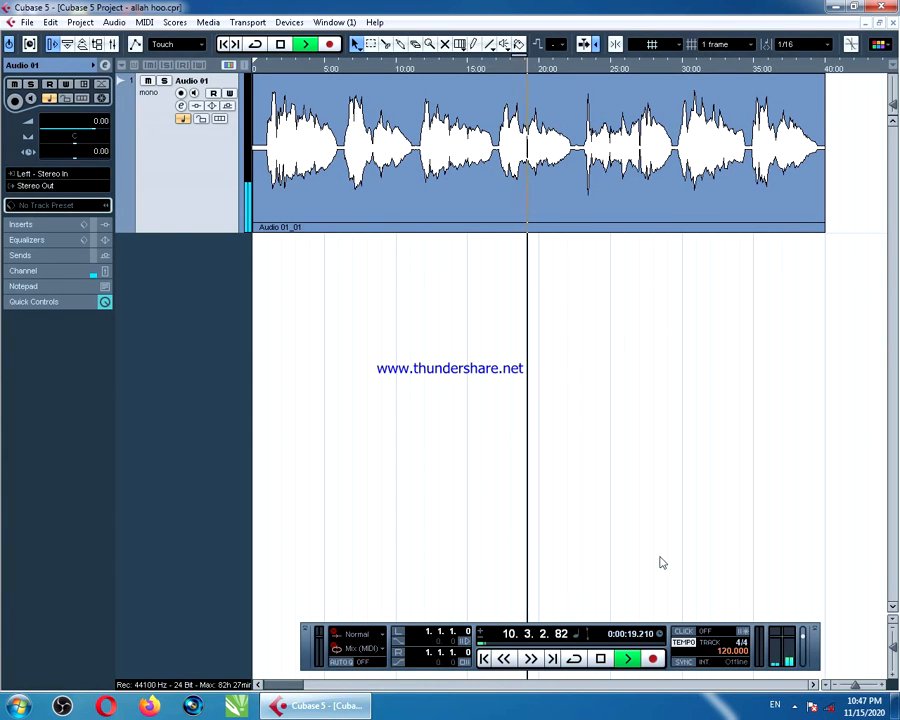
{"action": "left_click", "coordinate": [601, 659]}
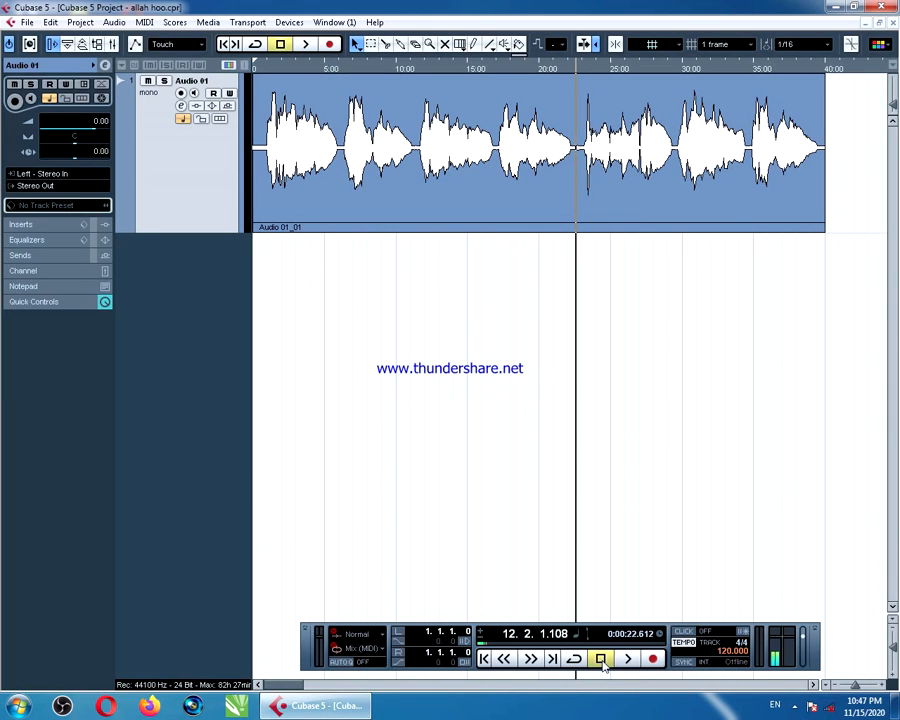